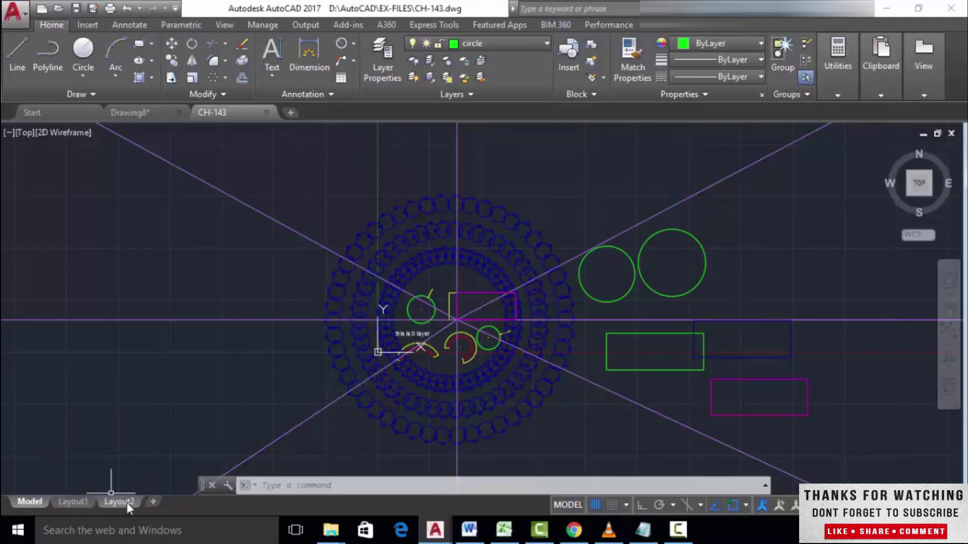
Step: Look at Layout1 and Layout2, and add a new layout after them and open it
{"action": "left_click", "coordinate": [80, 503]}
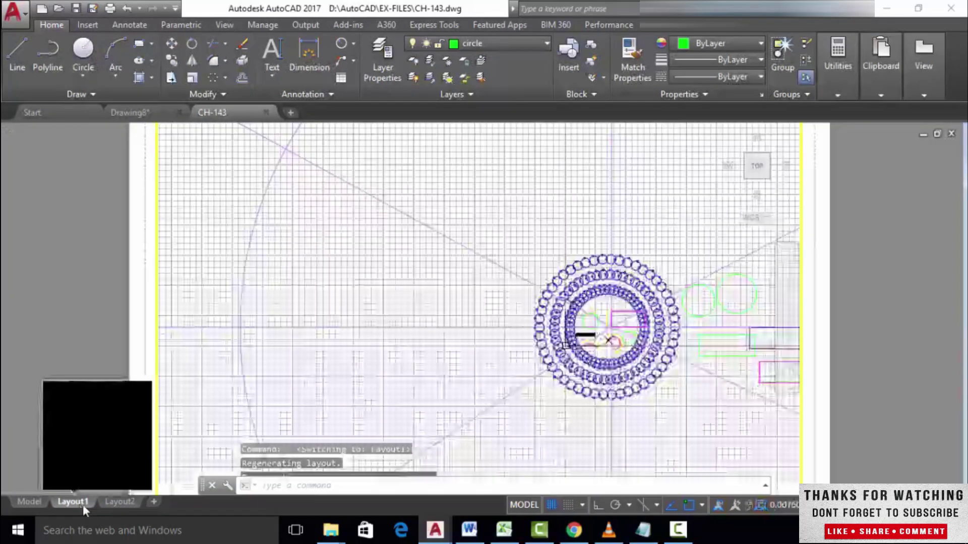
{"action": "left_click", "coordinate": [117, 502]}
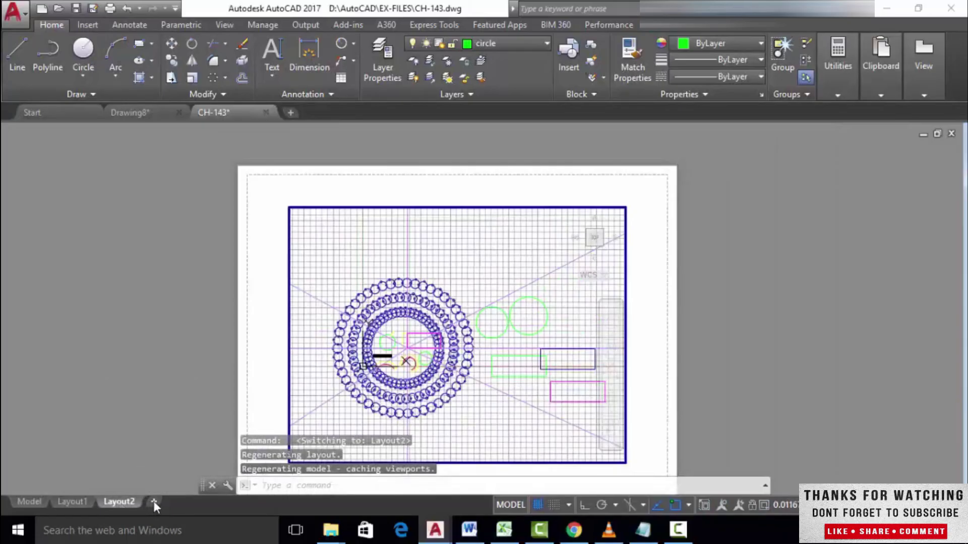
{"action": "left_click", "coordinate": [153, 501]}
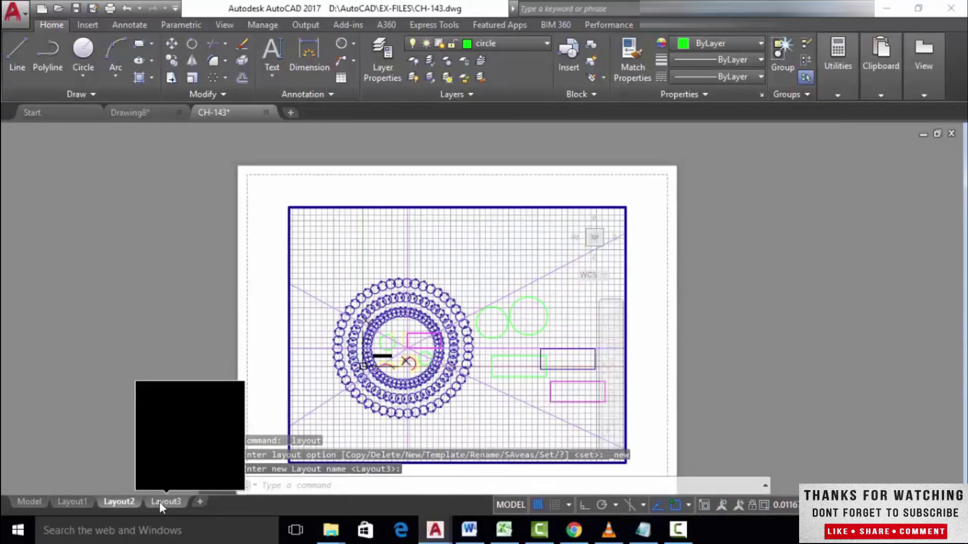
{"action": "left_click", "coordinate": [159, 502]}
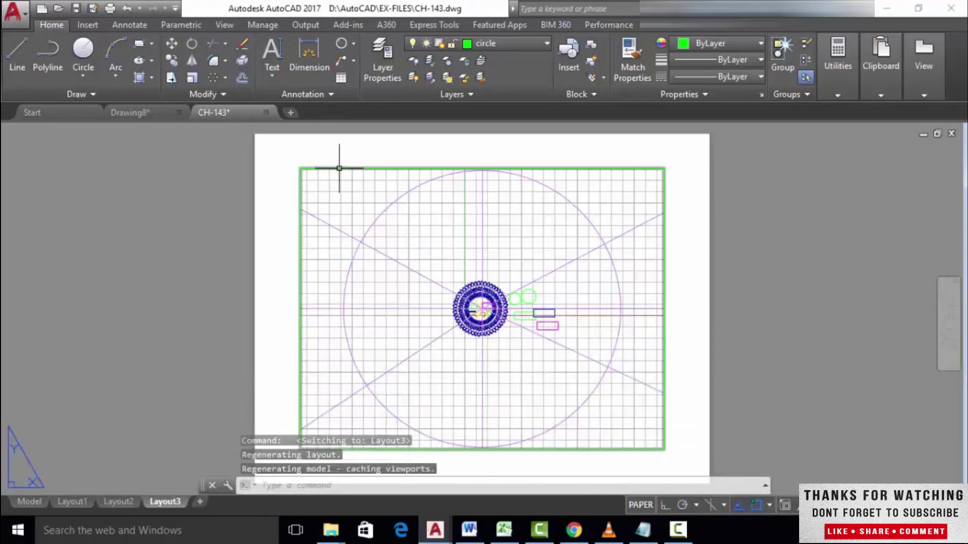
Step: Delete the default viewport from the new layout's sheet
{"action": "left_click", "coordinate": [323, 168]}
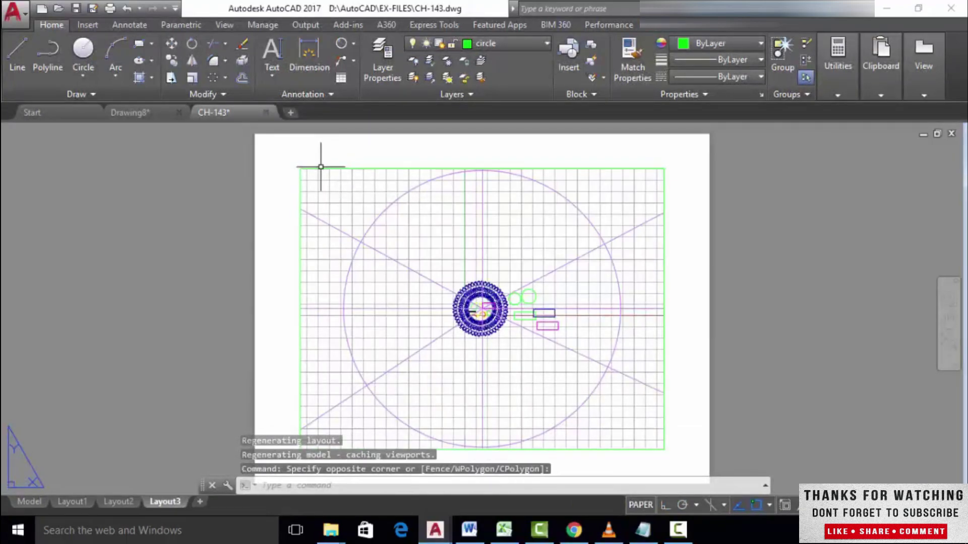
{"action": "left_click", "coordinate": [321, 167]}
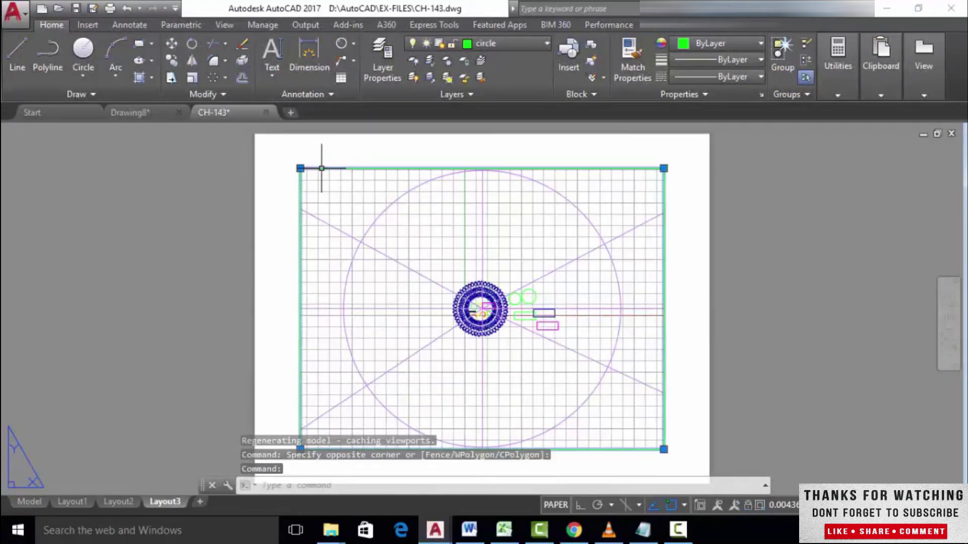
{"action": "key", "text": "Delete"}
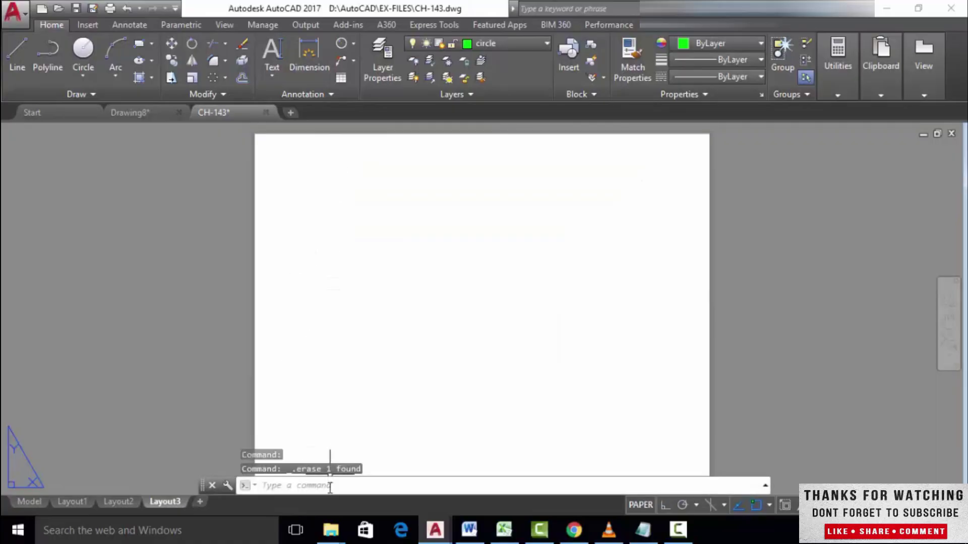
Step: Create a "Three: Left" viewport arrangement with the VIEWPORTS command, spanning nearly the whole sheet from upper-left to lower-right corner
{"action": "left_click", "coordinate": [330, 486]}
{"action": "type", "text": "vie"}
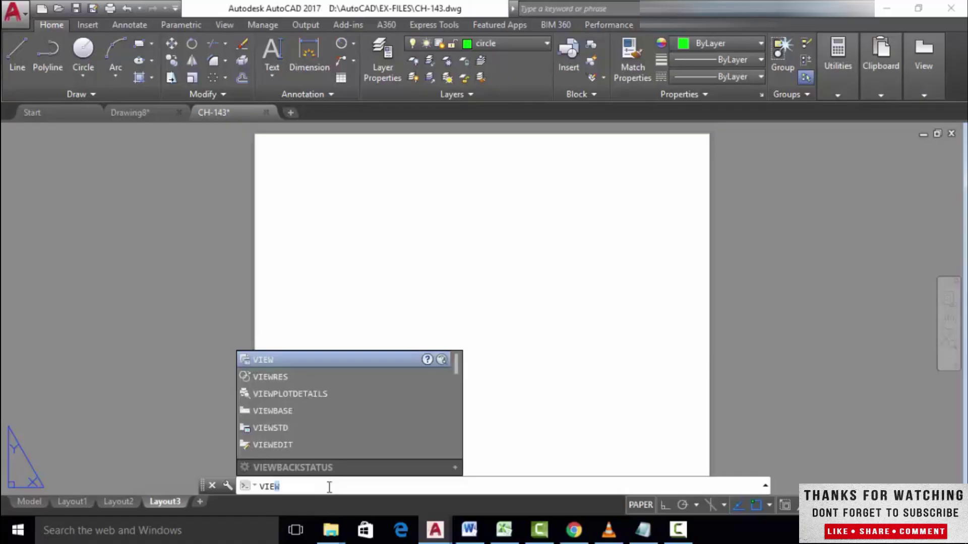
{"action": "type", "text": "wpo"}
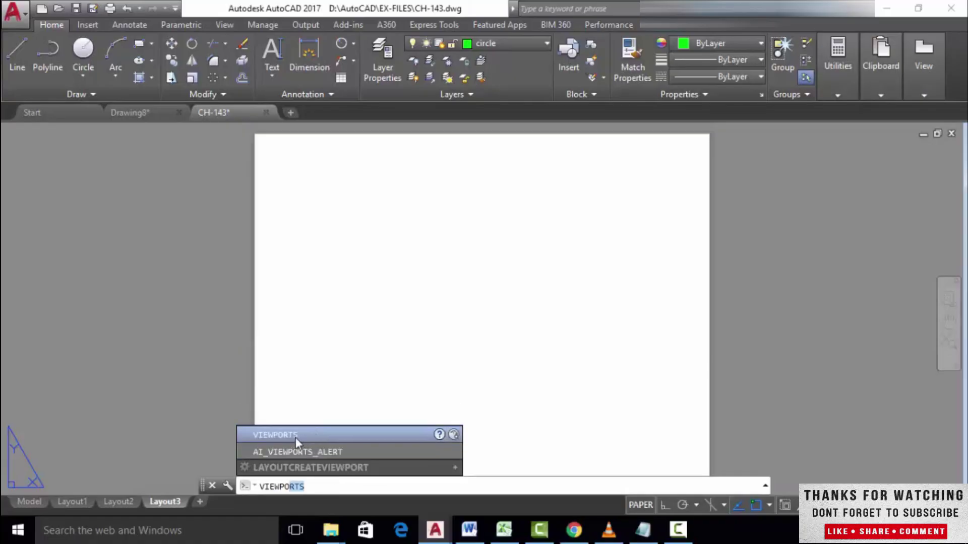
{"action": "left_click", "coordinate": [295, 435]}
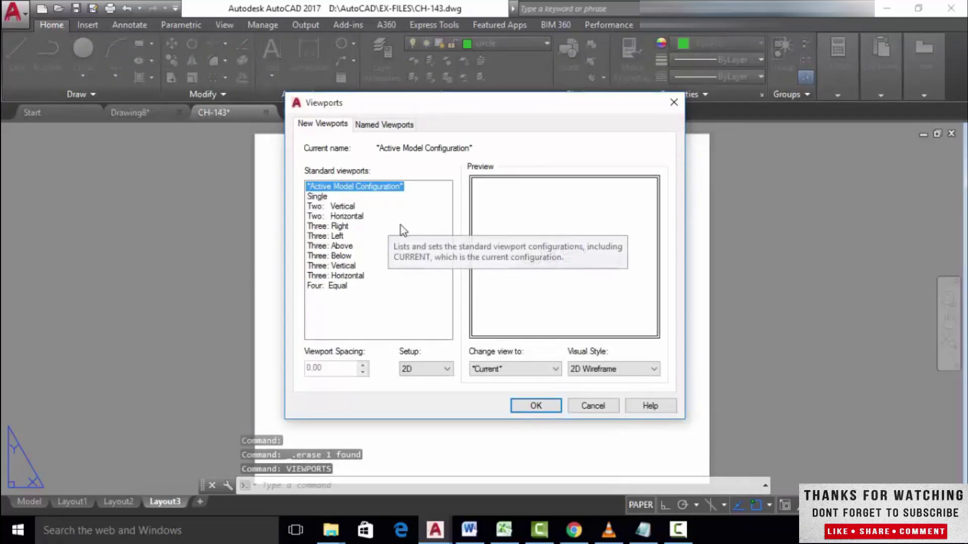
{"action": "left_click", "coordinate": [337, 237]}
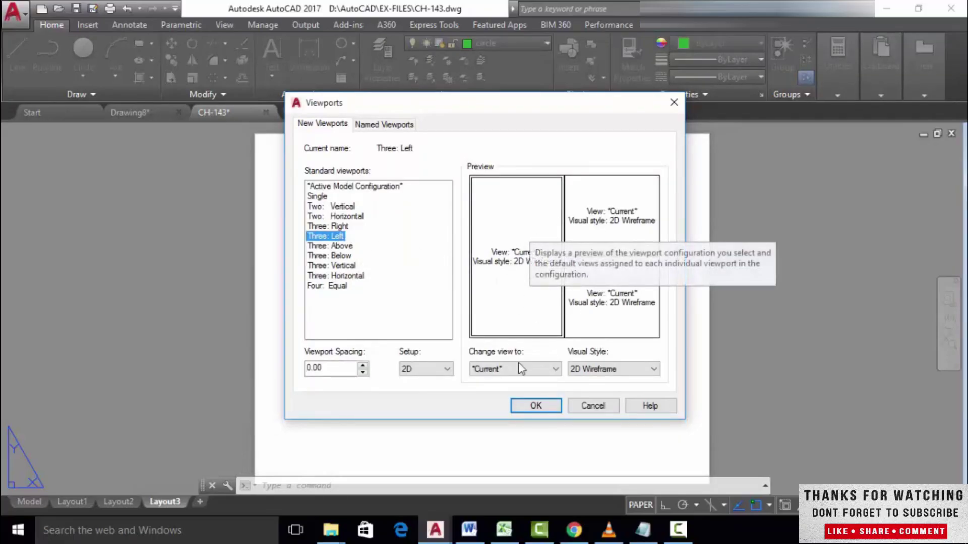
{"action": "left_click", "coordinate": [528, 408]}
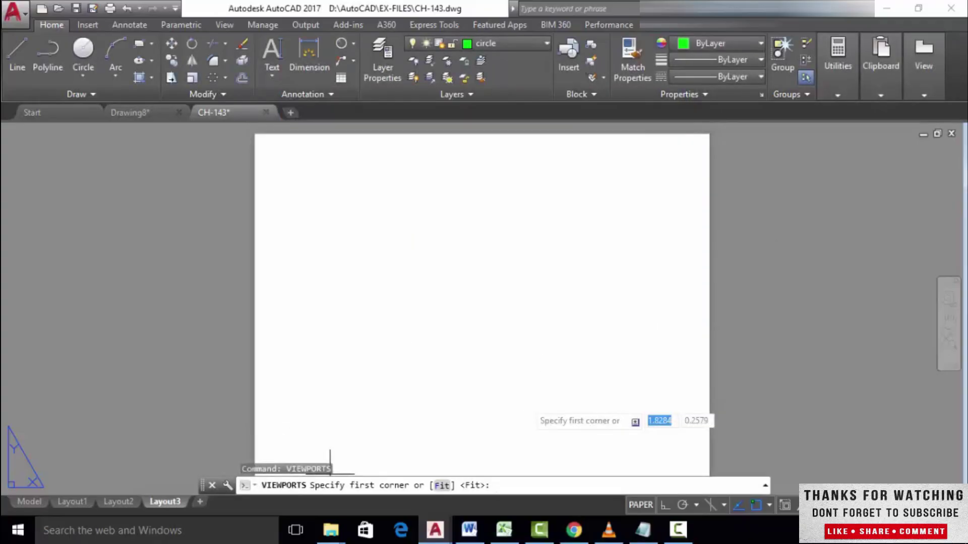
{"action": "left_click", "coordinate": [262, 145]}
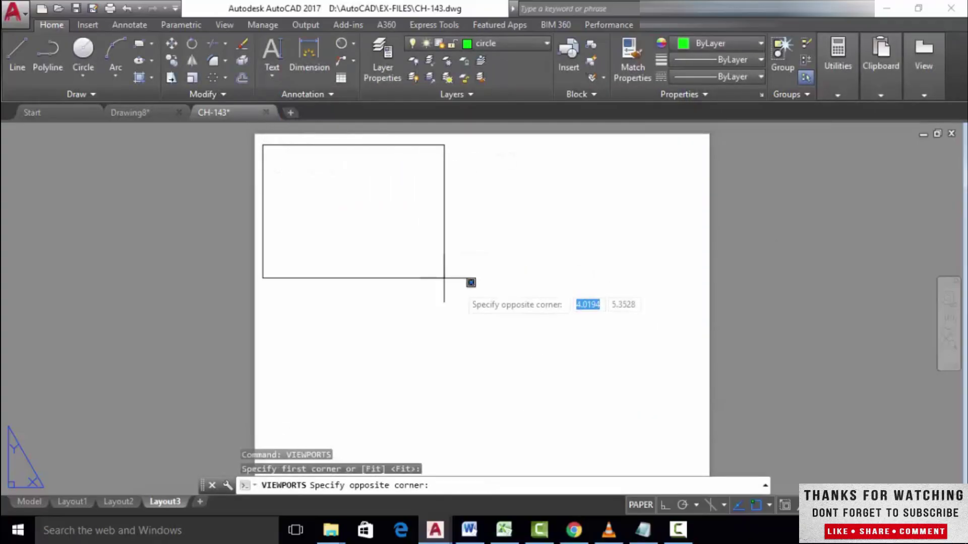
{"action": "left_click", "coordinate": [701, 456]}
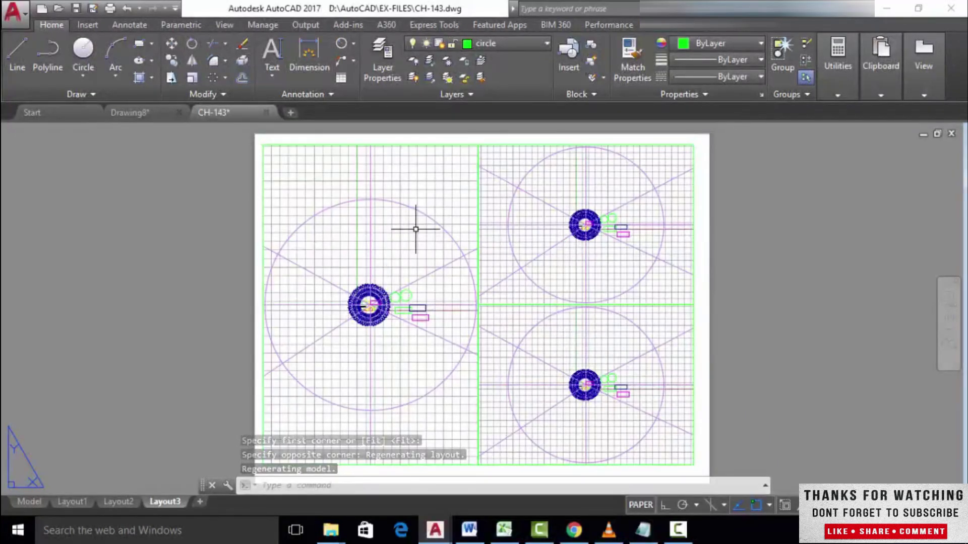
Step: Activate the tall left viewport and enlarge its view around the blue circular rings
{"action": "left_click", "coordinate": [475, 202]}
{"action": "key", "text": "Escape"}
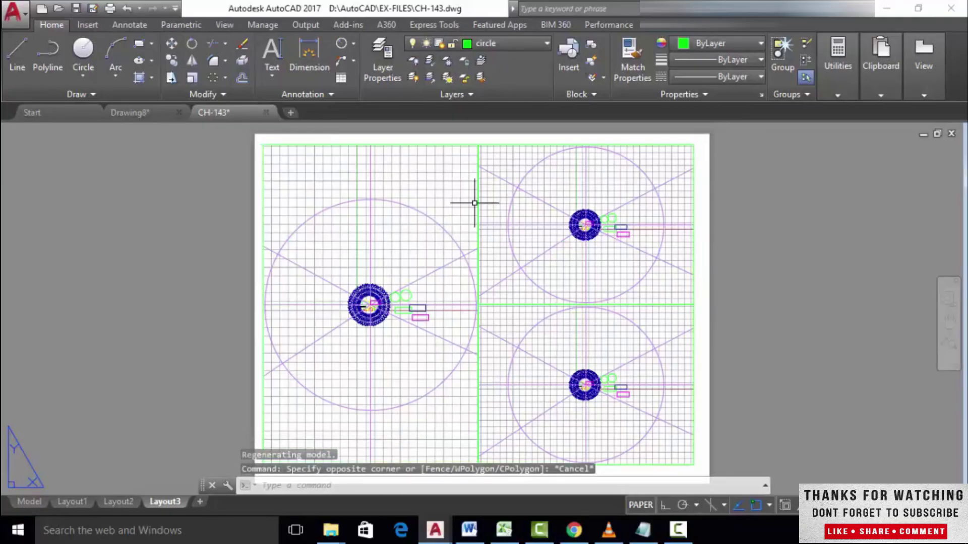
{"action": "key", "text": "Escape"}
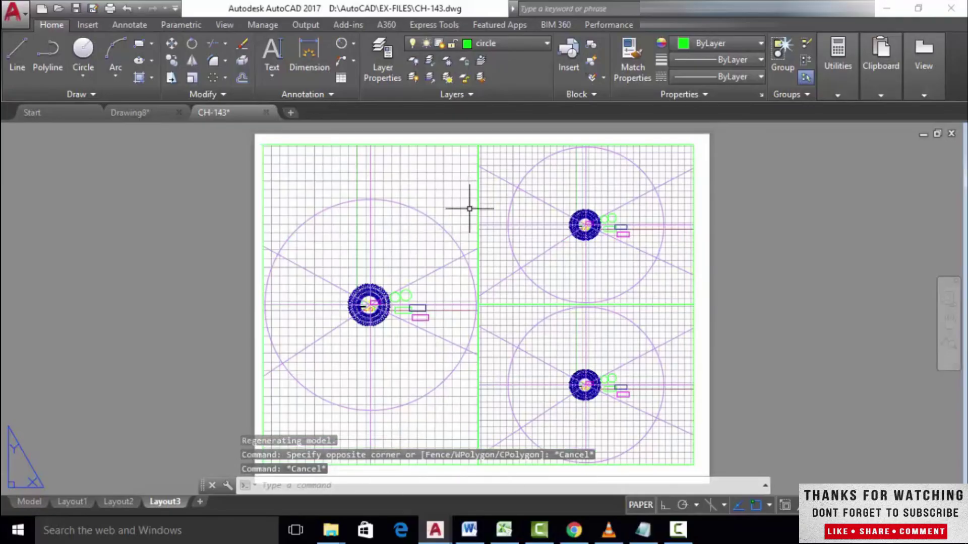
{"action": "double_click", "coordinate": [462, 203]}
{"action": "left_click", "coordinate": [462, 203]}
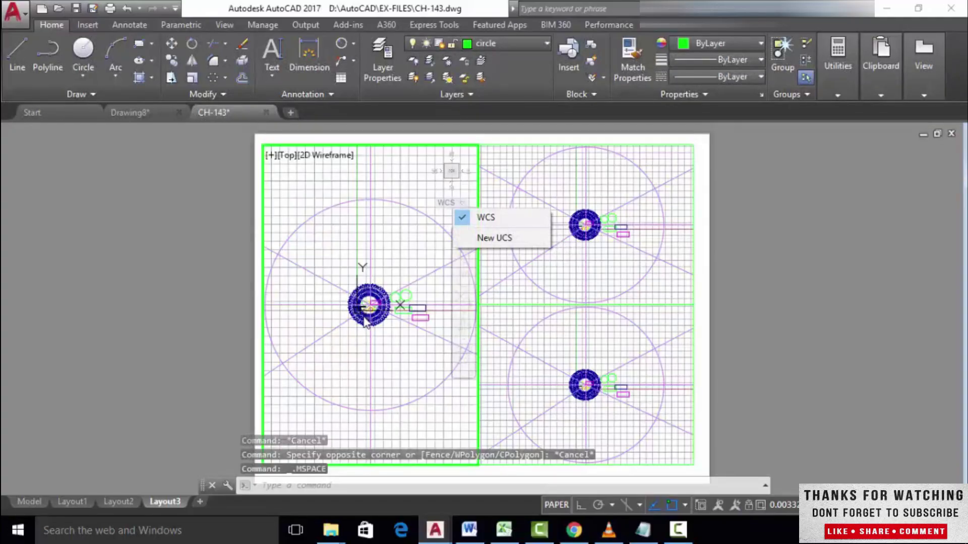
{"action": "left_click", "coordinate": [362, 341]}
{"action": "scroll", "coordinate": [362, 341], "scroll_direction": "up", "scroll_amount": 3}
{"action": "scroll", "coordinate": [387, 237], "scroll_direction": "up", "scroll_amount": 2}
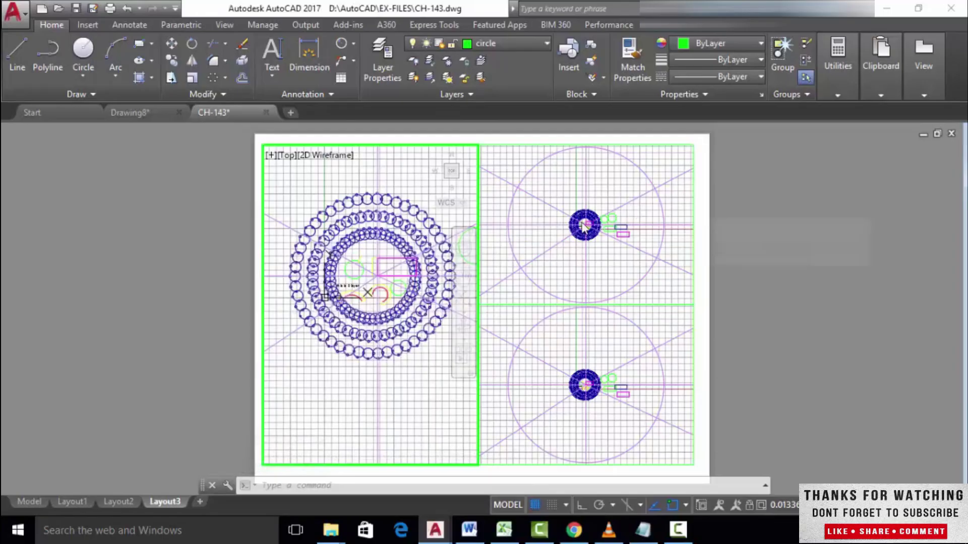
Step: Activate the upper-right and lower-right viewports in turn, and return to the tall left viewport
{"action": "left_click", "coordinate": [596, 254]}
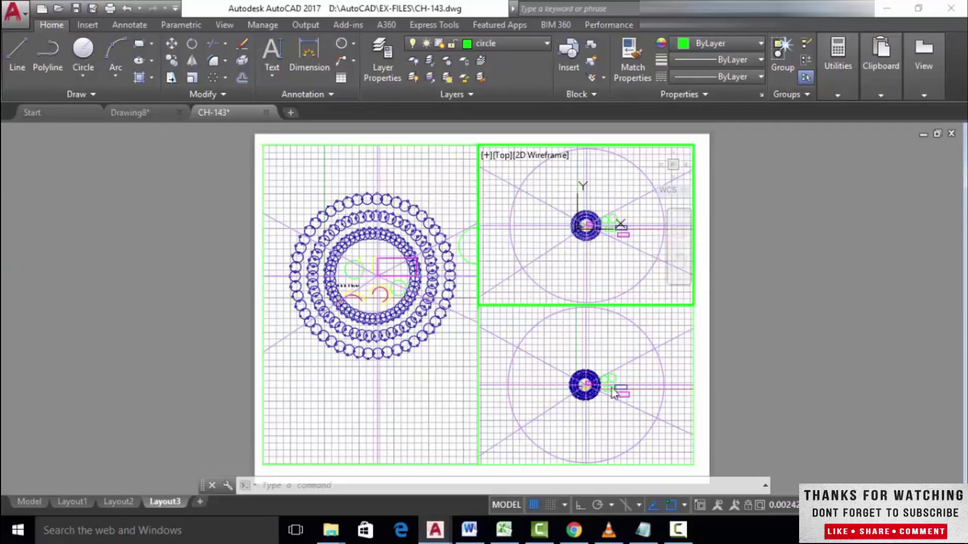
{"action": "left_click", "coordinate": [655, 355]}
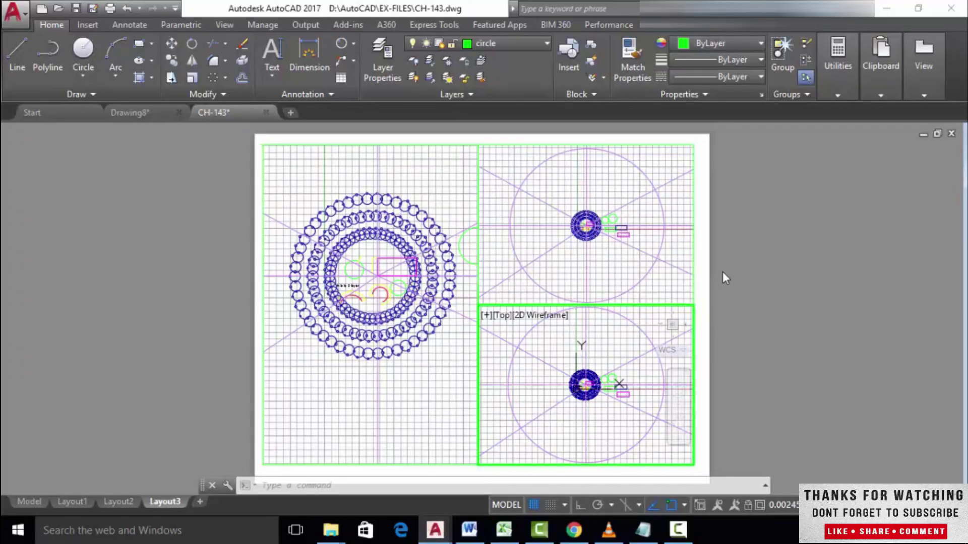
{"action": "key", "text": "Escape"}
{"action": "key", "text": "Escape"}
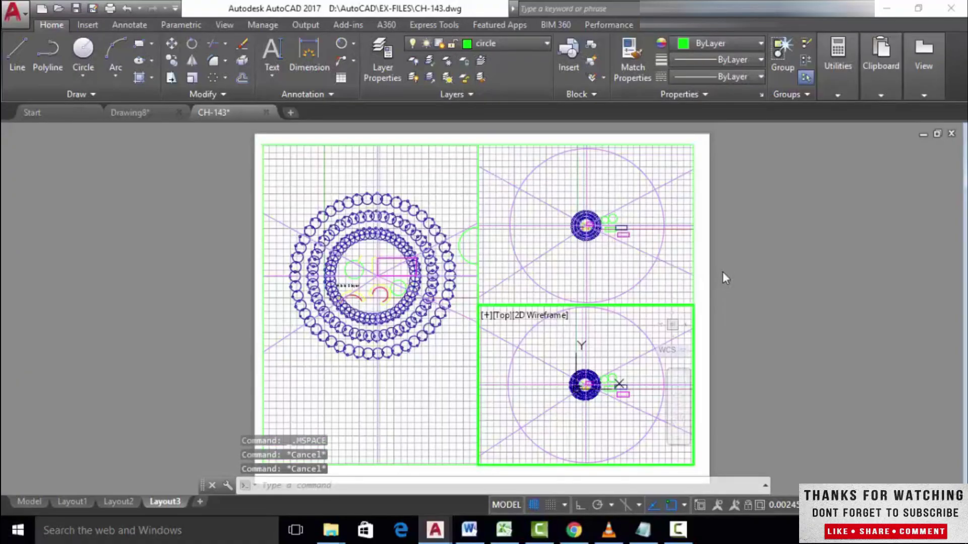
{"action": "key", "text": "Escape"}
{"action": "left_click", "coordinate": [378, 310]}
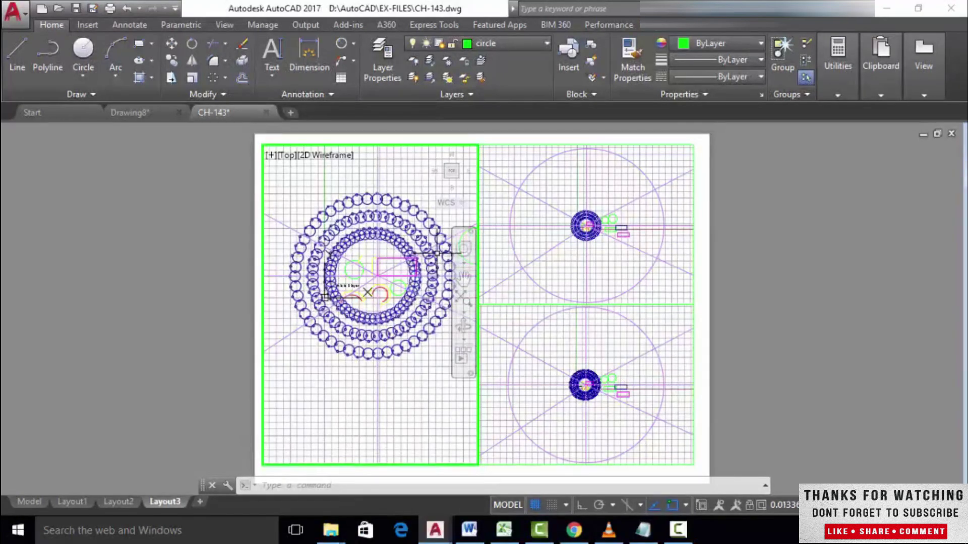
Step: Make the array layer current and compare the layer controls available in Layout3 with those in model space
{"action": "left_click", "coordinate": [437, 253]}
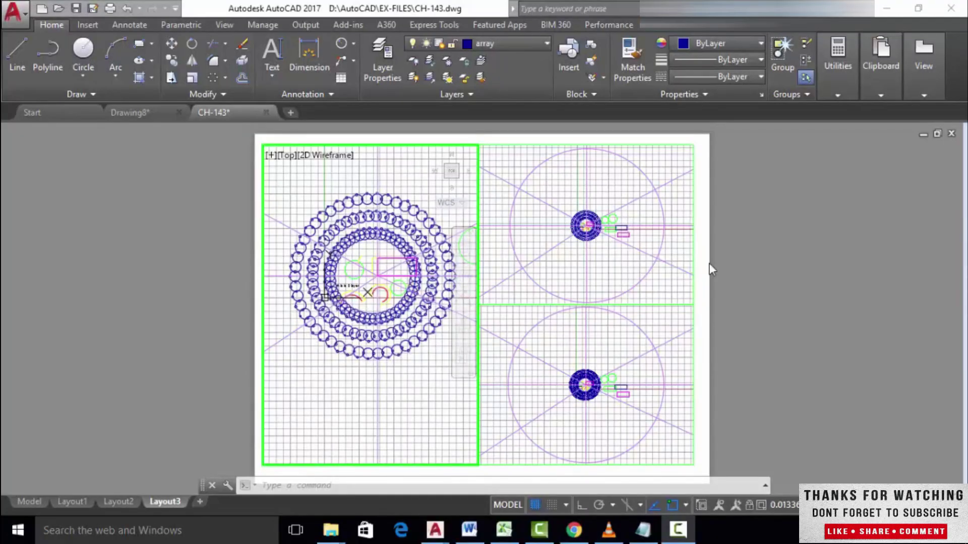
{"action": "left_click", "coordinate": [549, 44]}
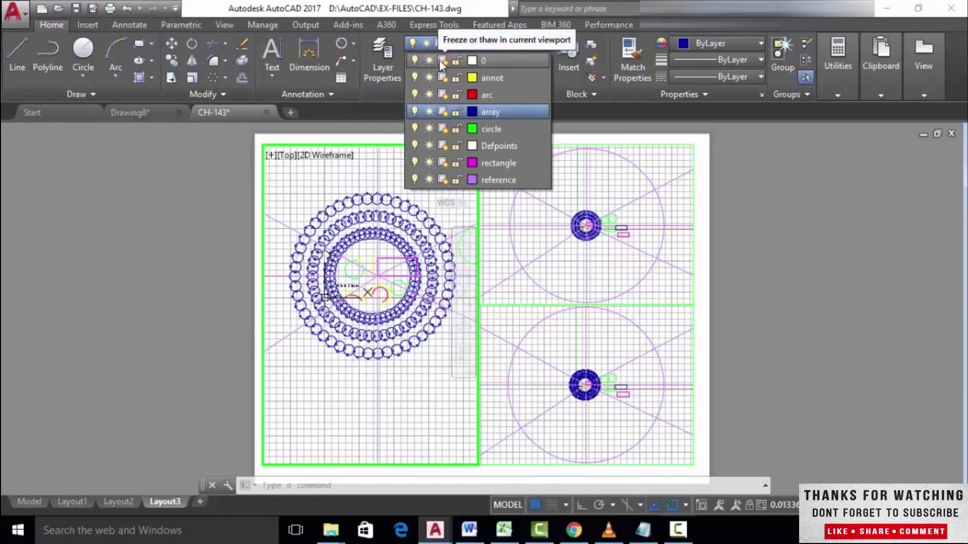
{"action": "left_click", "coordinate": [147, 416]}
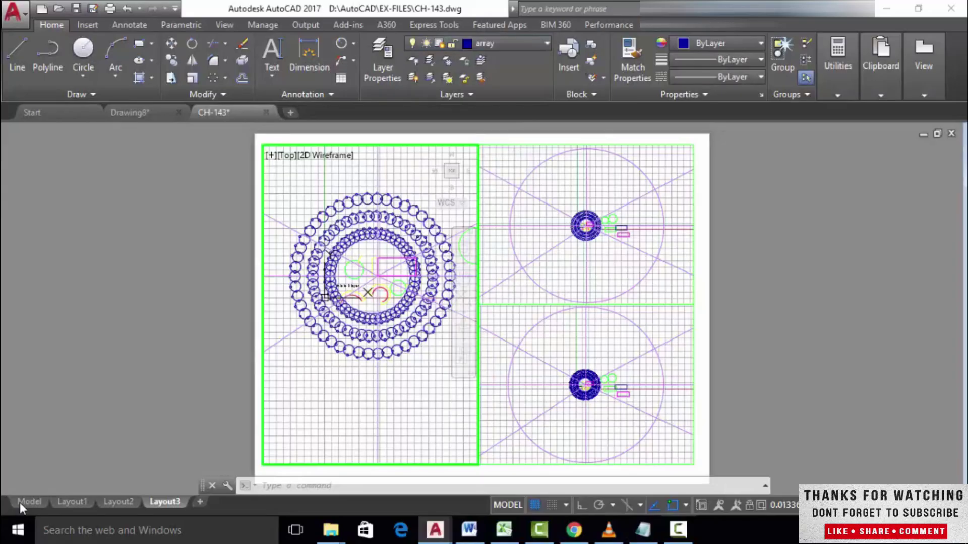
{"action": "left_click", "coordinate": [23, 501]}
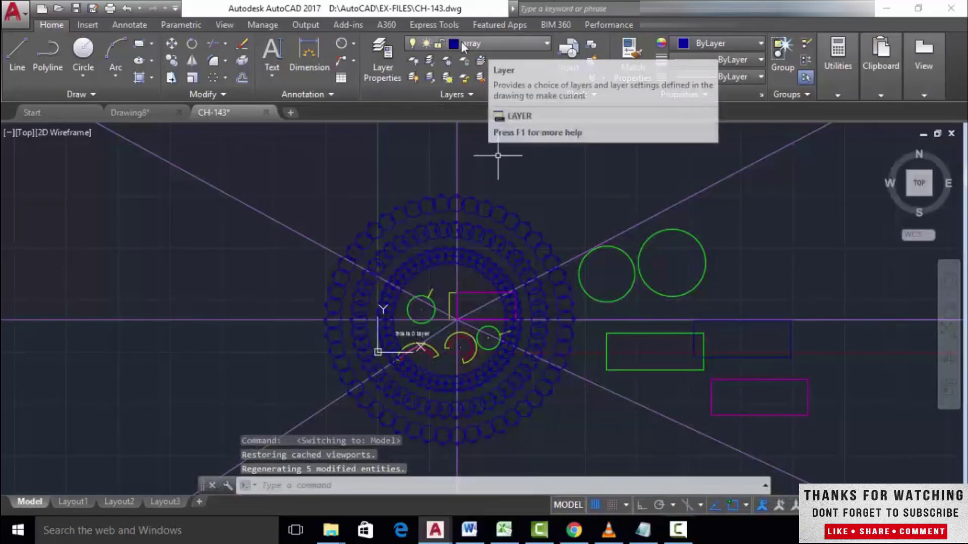
{"action": "left_click", "coordinate": [170, 504]}
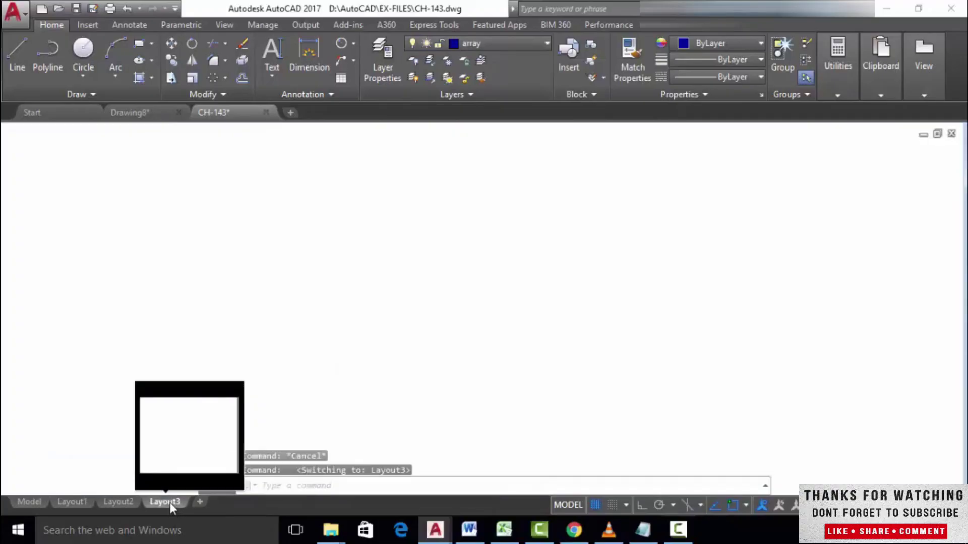
Step: Make layer 0 the current layer in Layout3
{"action": "left_click", "coordinate": [513, 44]}
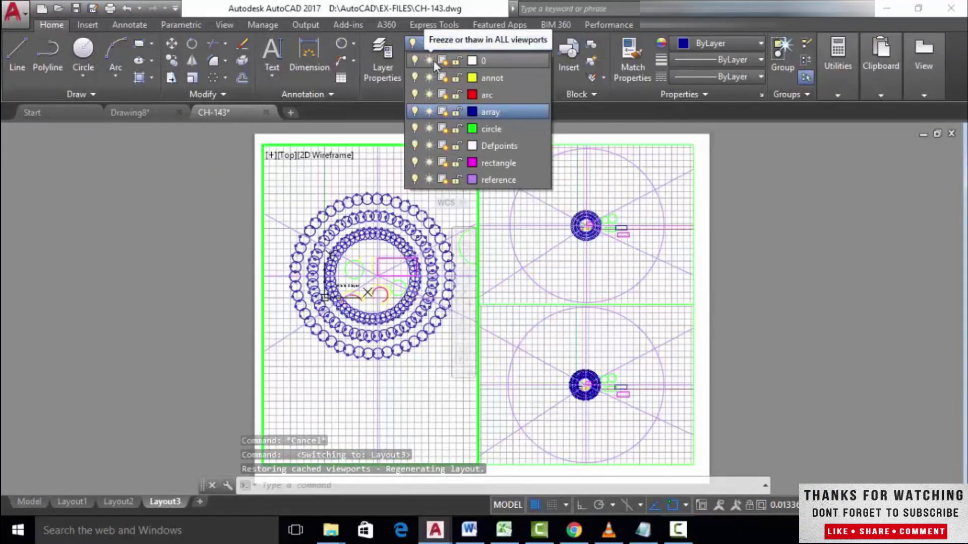
{"action": "left_click", "coordinate": [484, 61]}
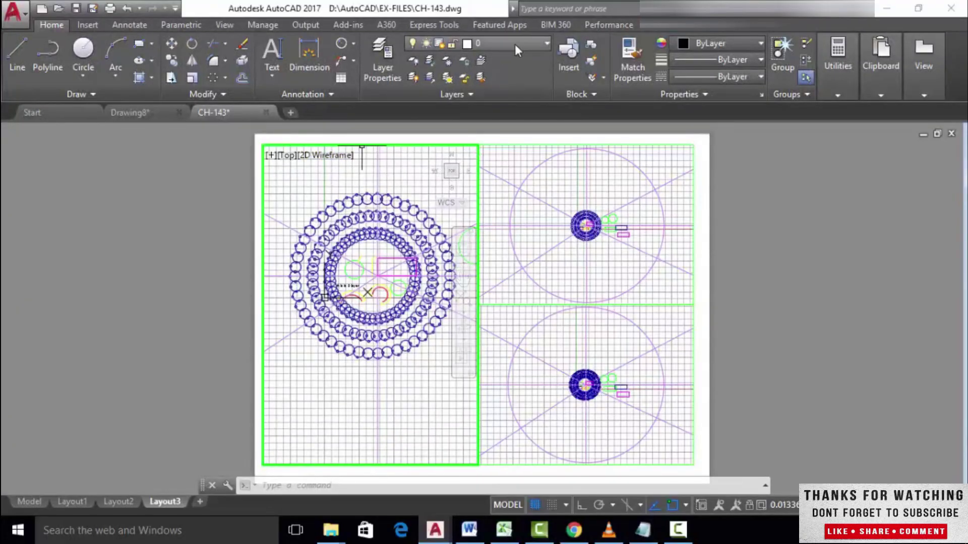
Step: Freeze the array layer in all viewports and thaw it again
{"action": "left_click", "coordinate": [536, 41]}
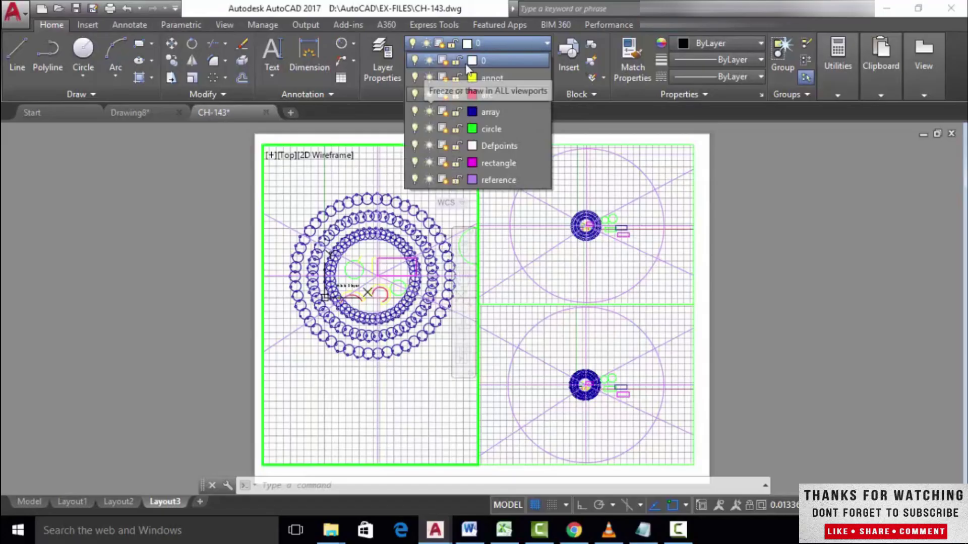
{"action": "left_click", "coordinate": [428, 111]}
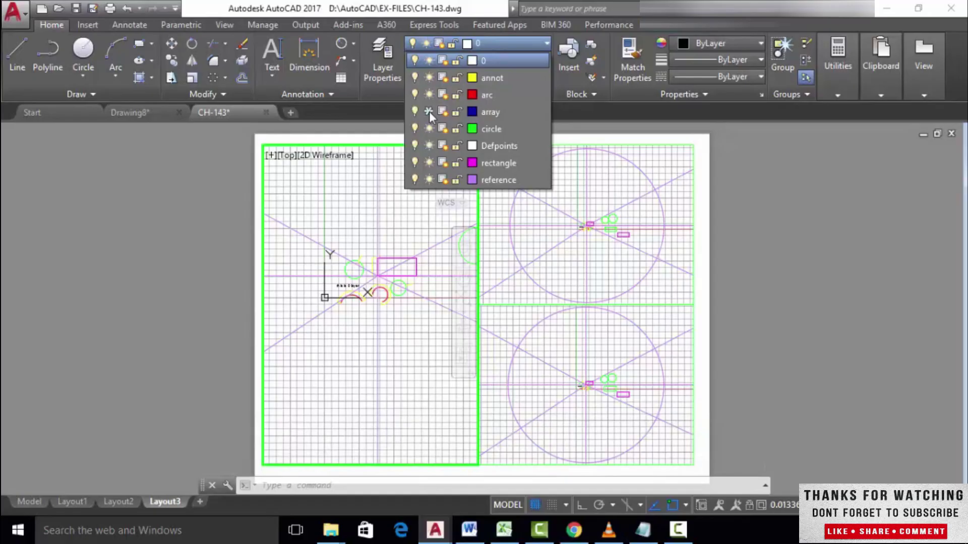
{"action": "left_click", "coordinate": [429, 112]}
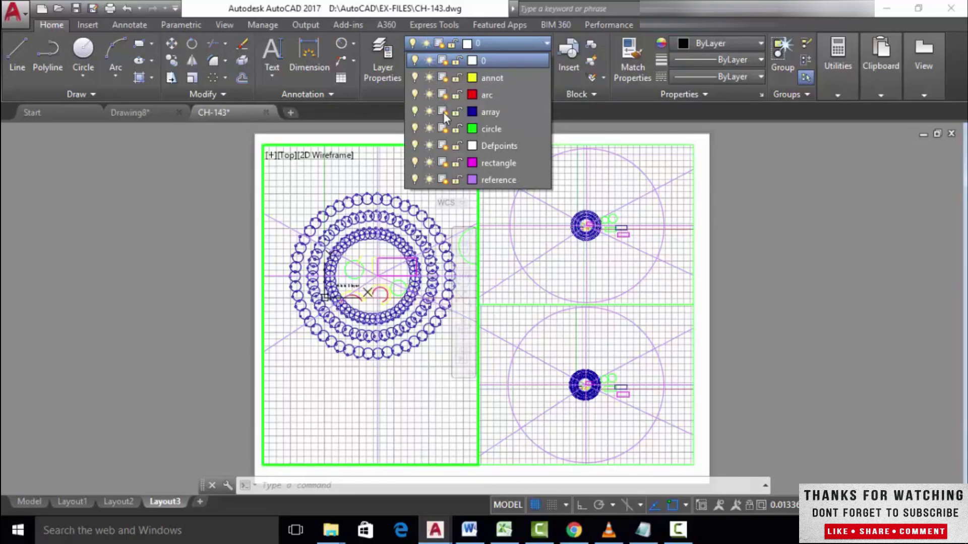
Step: Freeze the array layer in the active left viewport only, and thaw it there again
{"action": "left_click", "coordinate": [443, 112]}
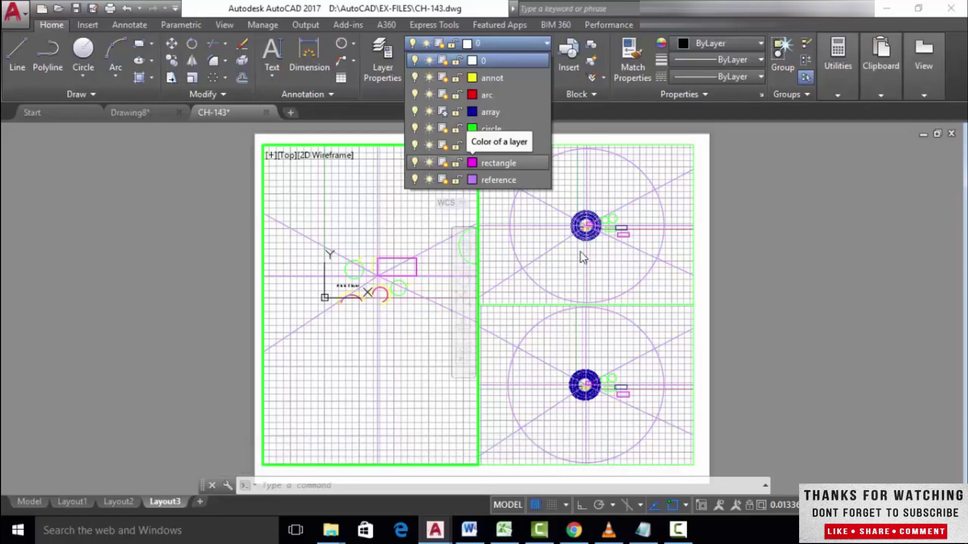
{"action": "left_click", "coordinate": [443, 114]}
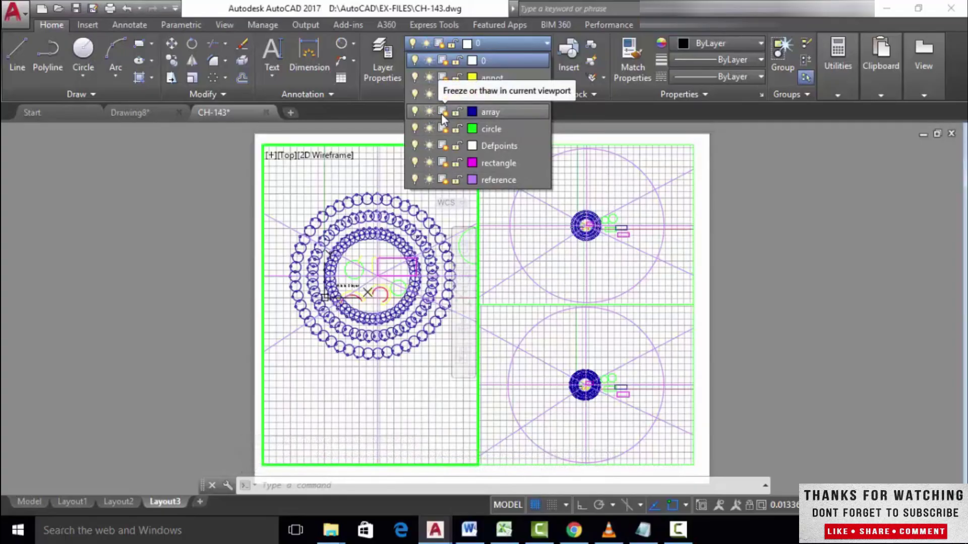
{"action": "left_click", "coordinate": [569, 106]}
Step: Isolate the array layer to the active left viewport with LAYVPI by picking one of the blue rings
{"action": "left_click", "coordinate": [477, 96]}
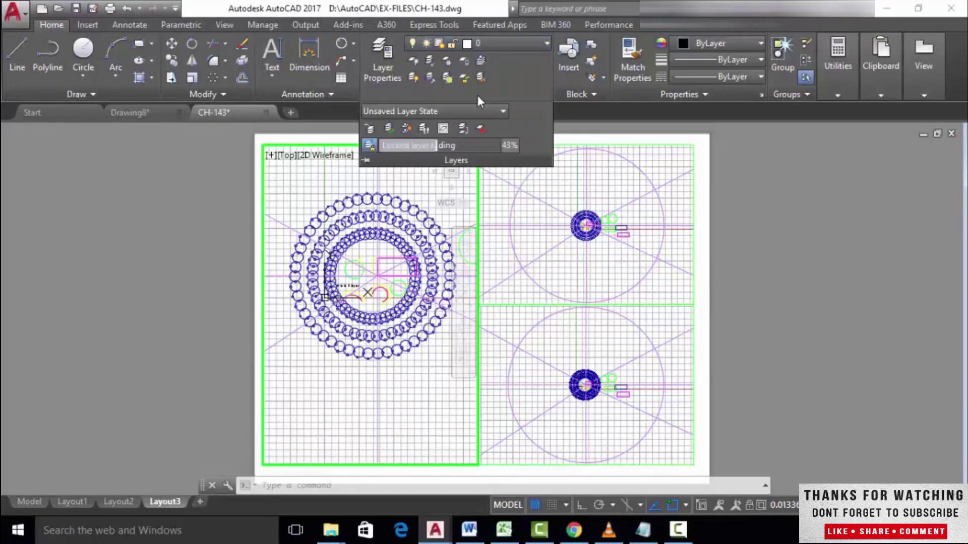
{"action": "left_click", "coordinate": [443, 129]}
{"action": "left_click", "coordinate": [324, 296]}
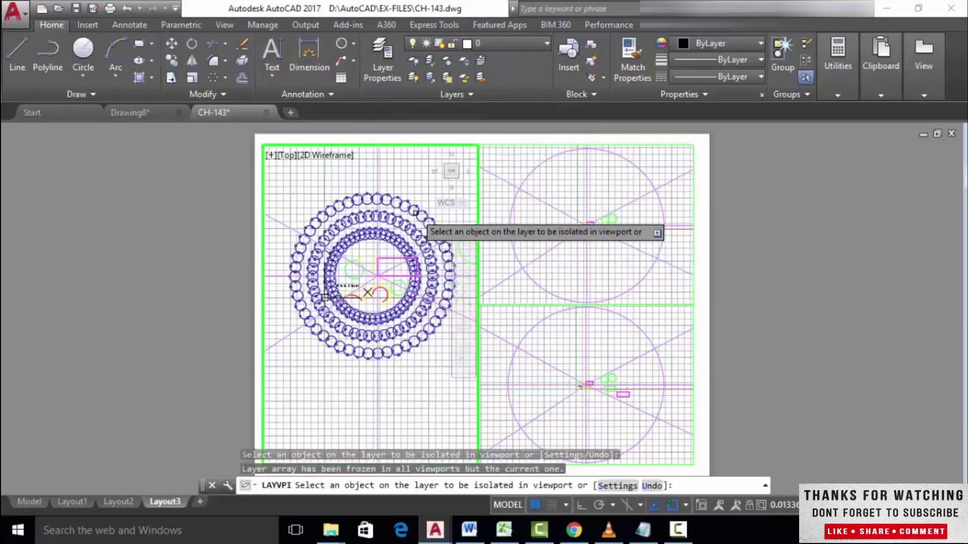
{"action": "key", "text": "Return"}
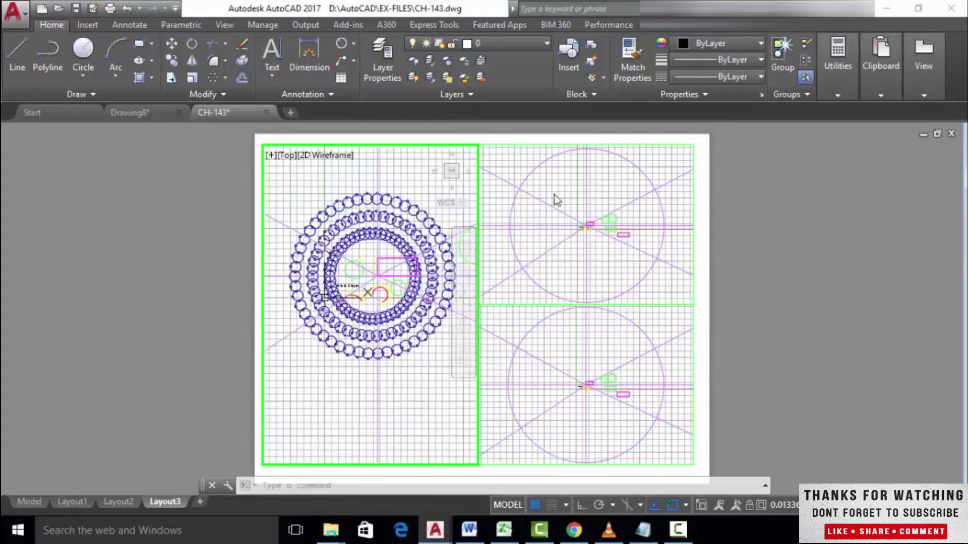
Step: Bring up the extended layer tools containing the viewport isolation command
{"action": "left_click", "coordinate": [483, 92]}
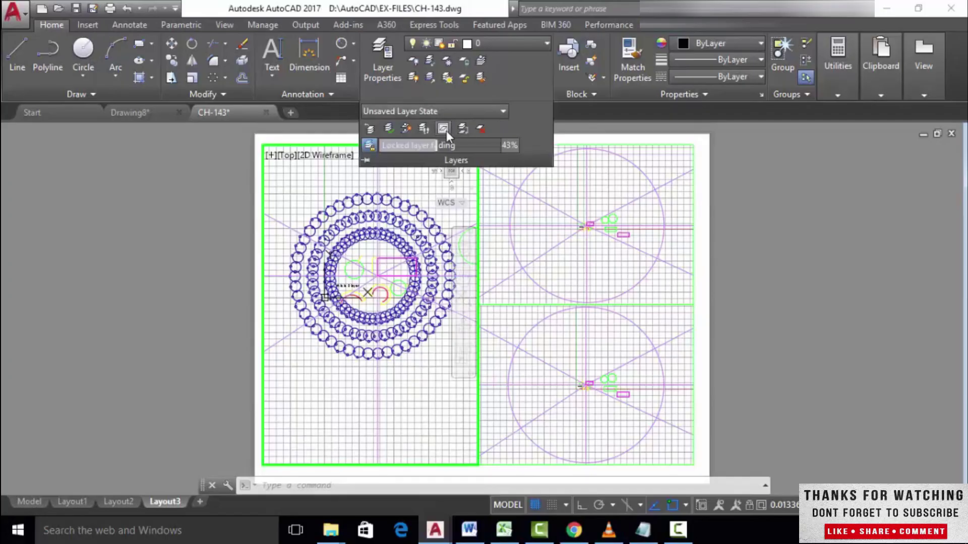